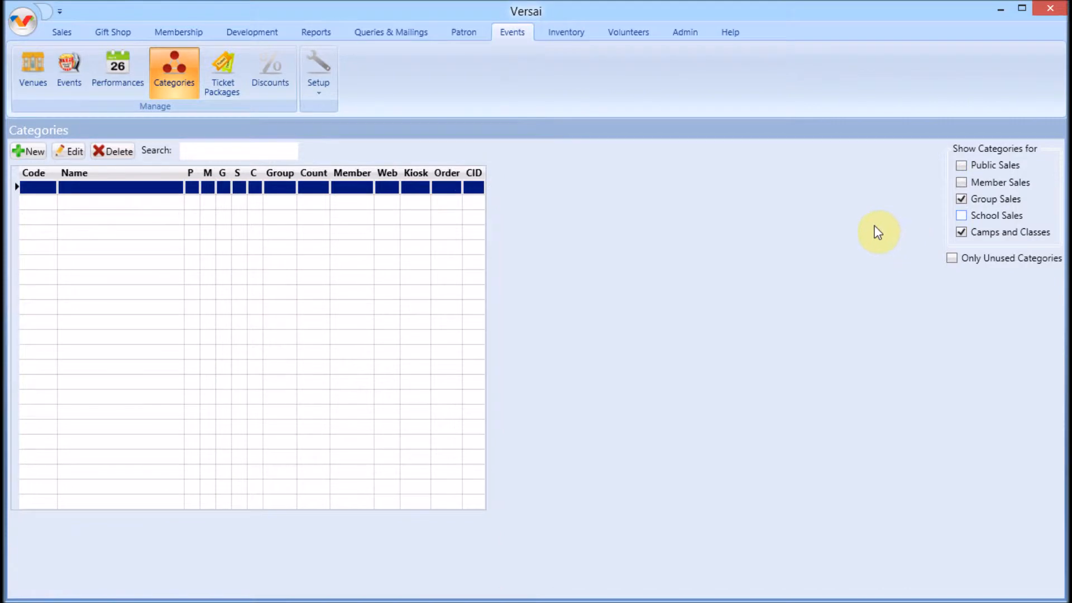
- Sort the categories by reporting order and review the Non-Member Party Package category's name, category group options and reporting order
click(446, 172)
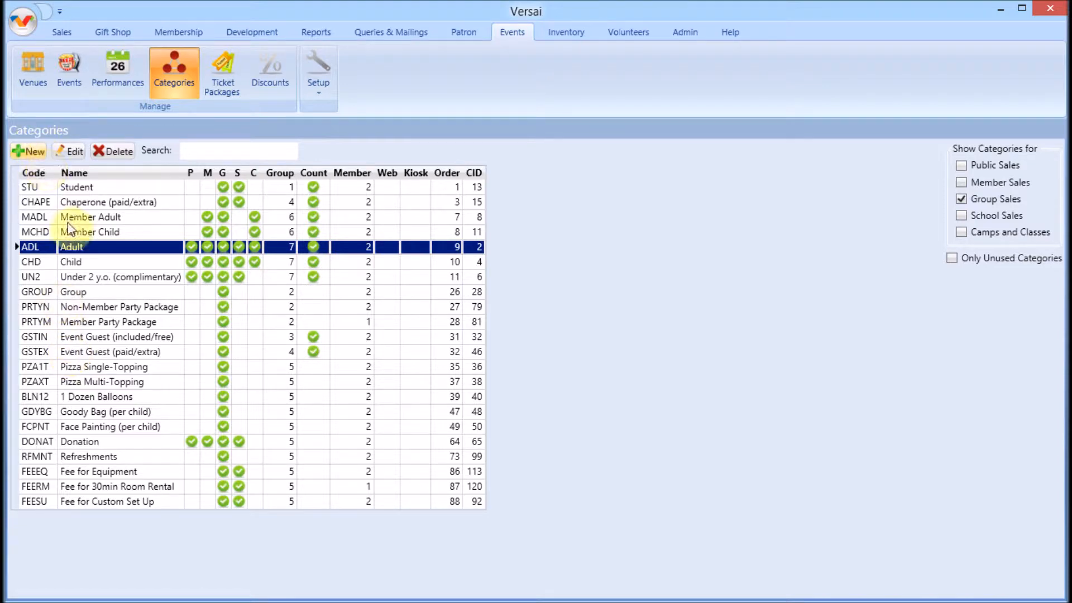
double_click(76, 306)
click(514, 197)
click(667, 194)
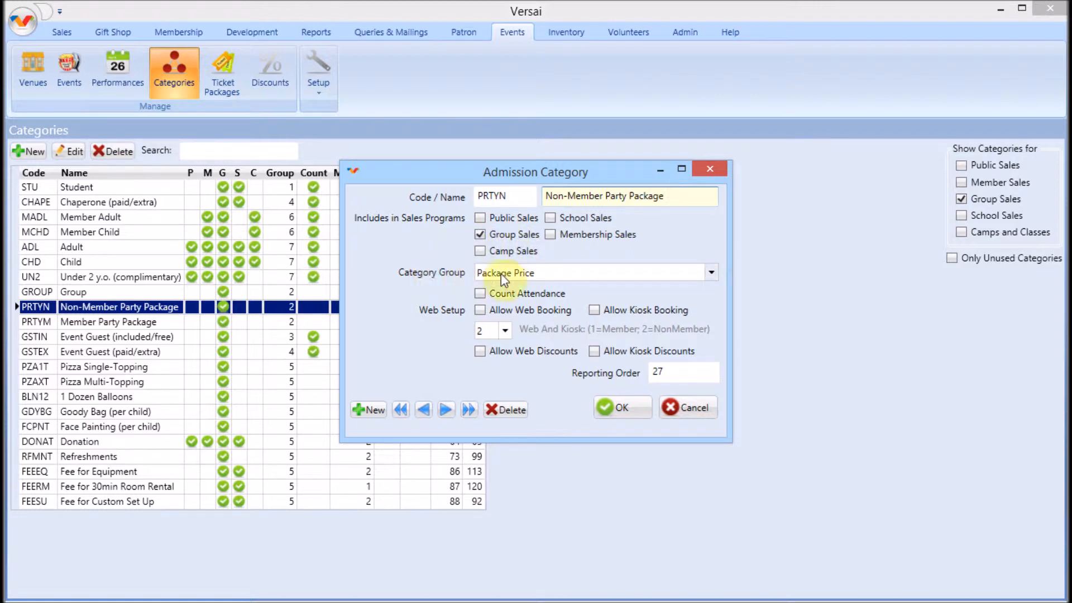
click(560, 272)
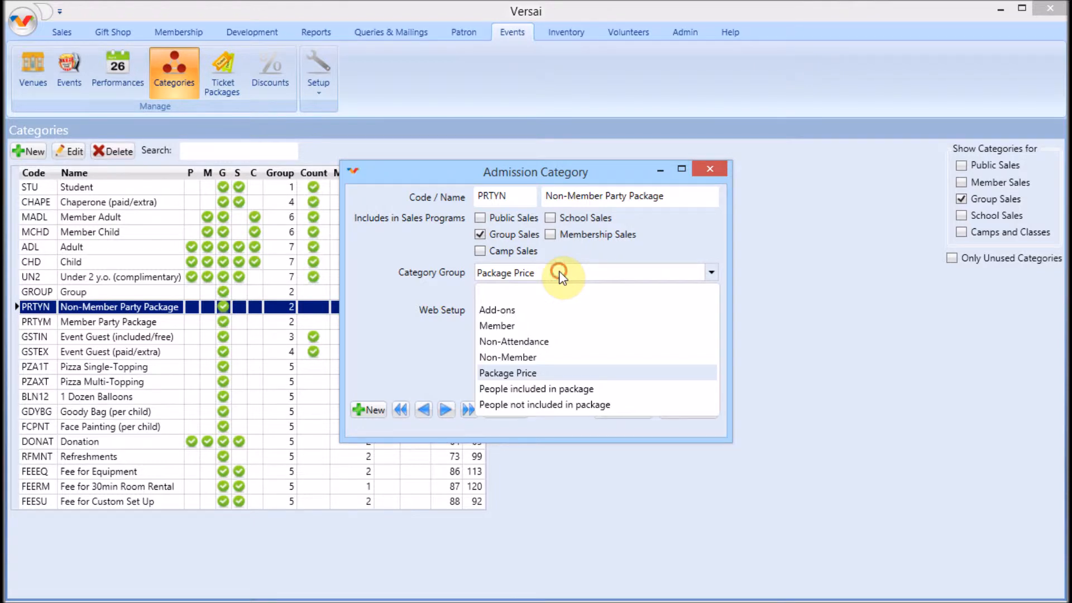
click(565, 273)
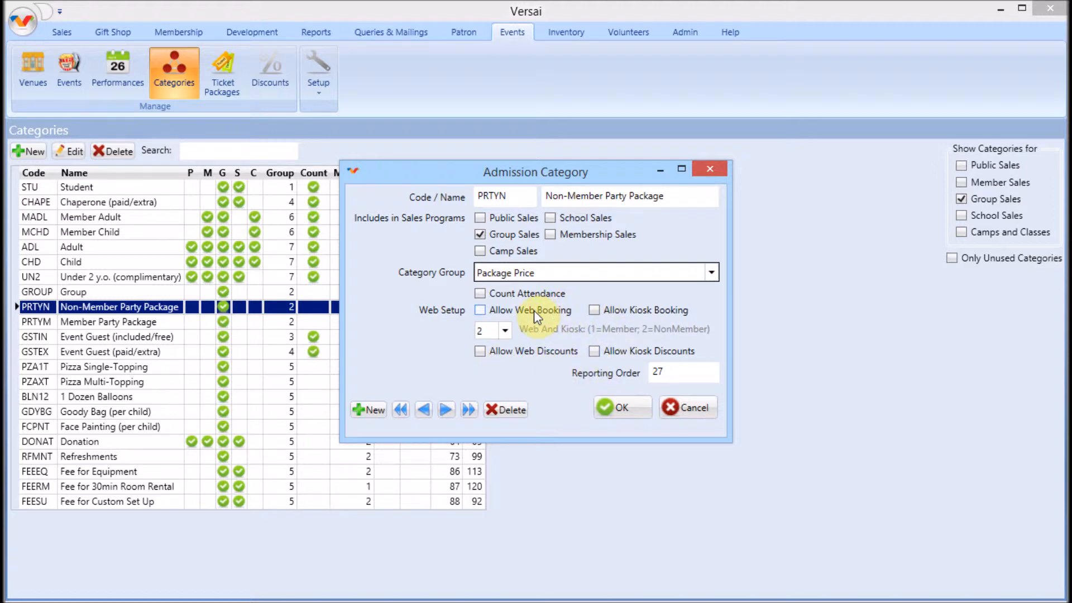
click(673, 378)
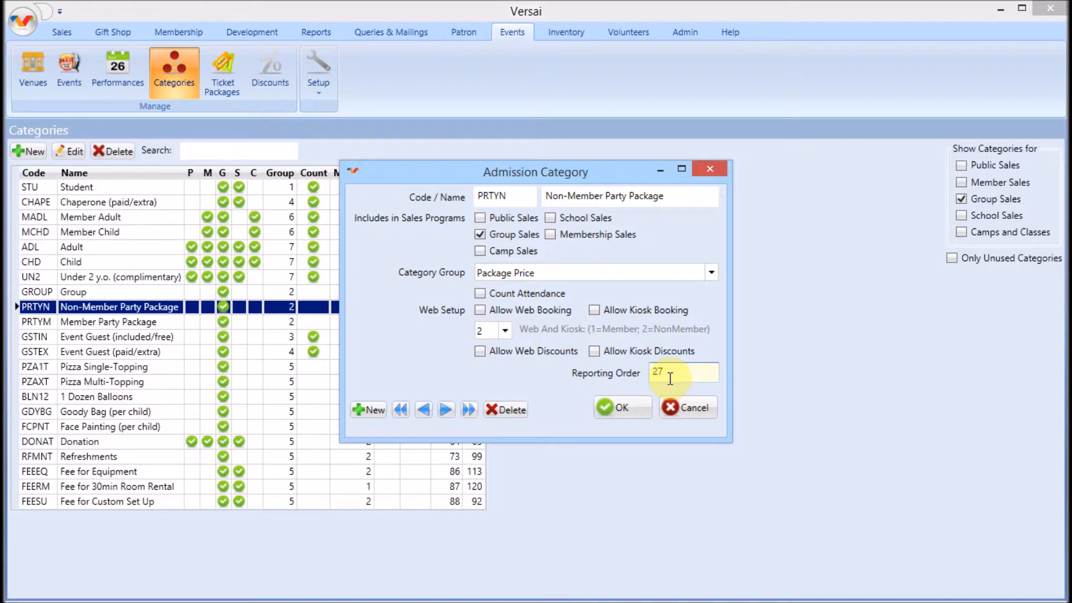
click(639, 402)
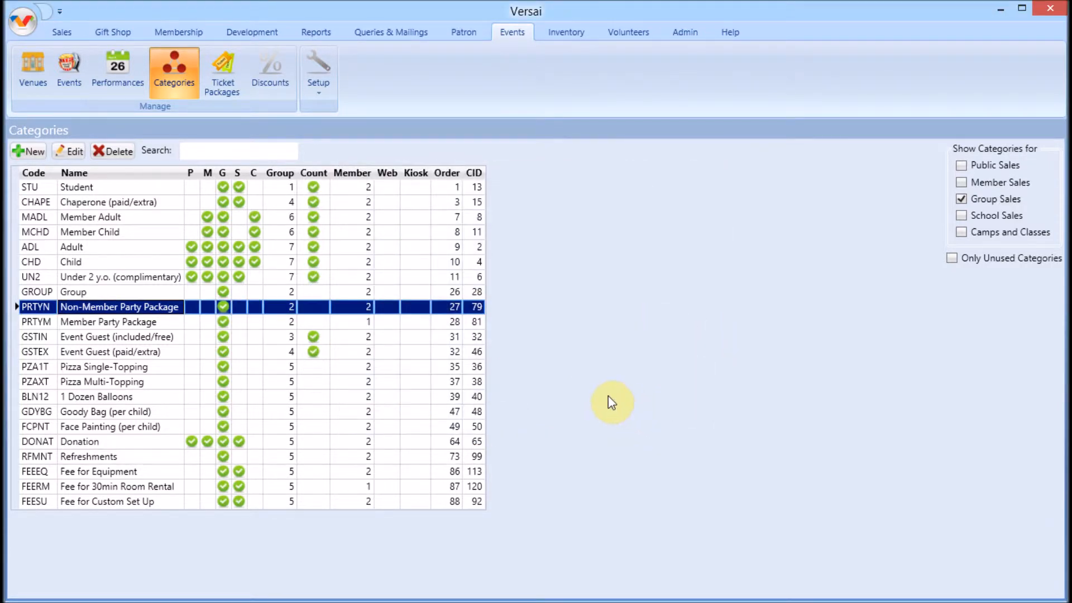
- Review the category settings of Event Guest (included/free) and 1 Dozen Balloons, closing each record after viewing it
click(155, 338)
double_click(155, 338)
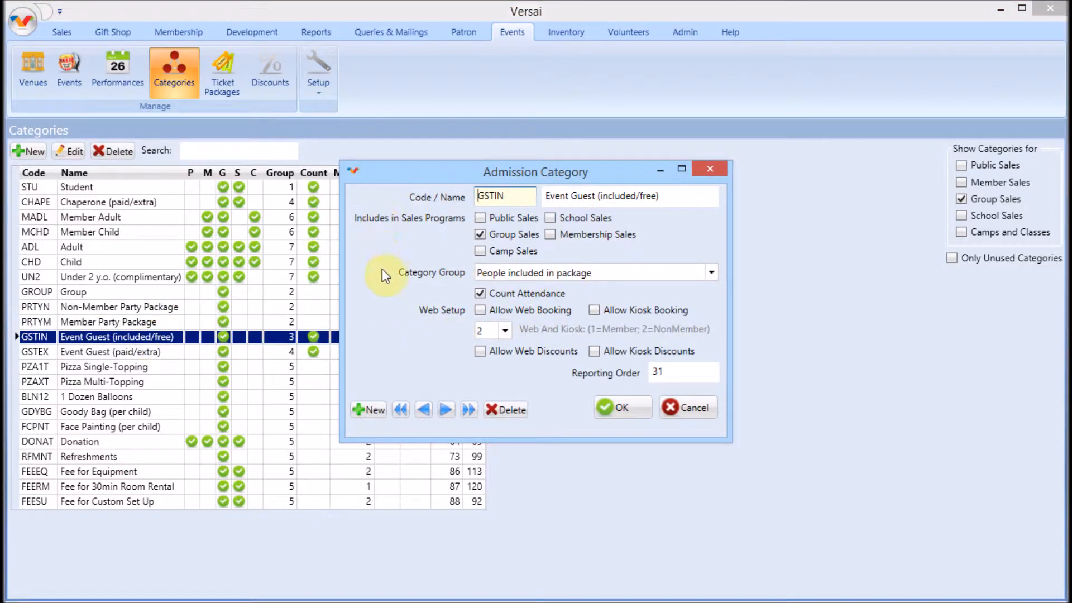
click(622, 410)
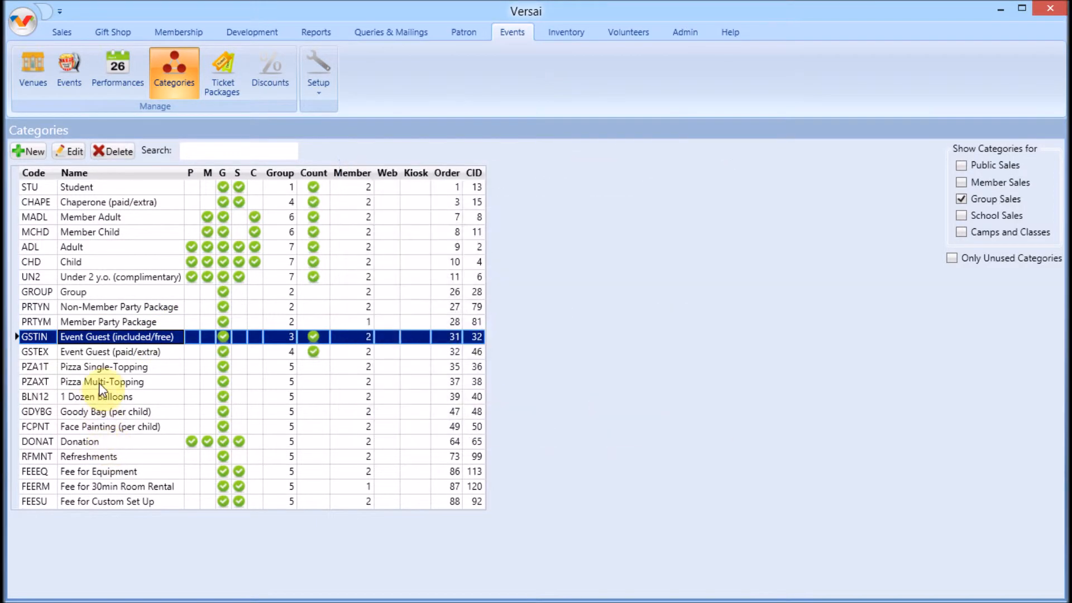
click(99, 389)
double_click(99, 391)
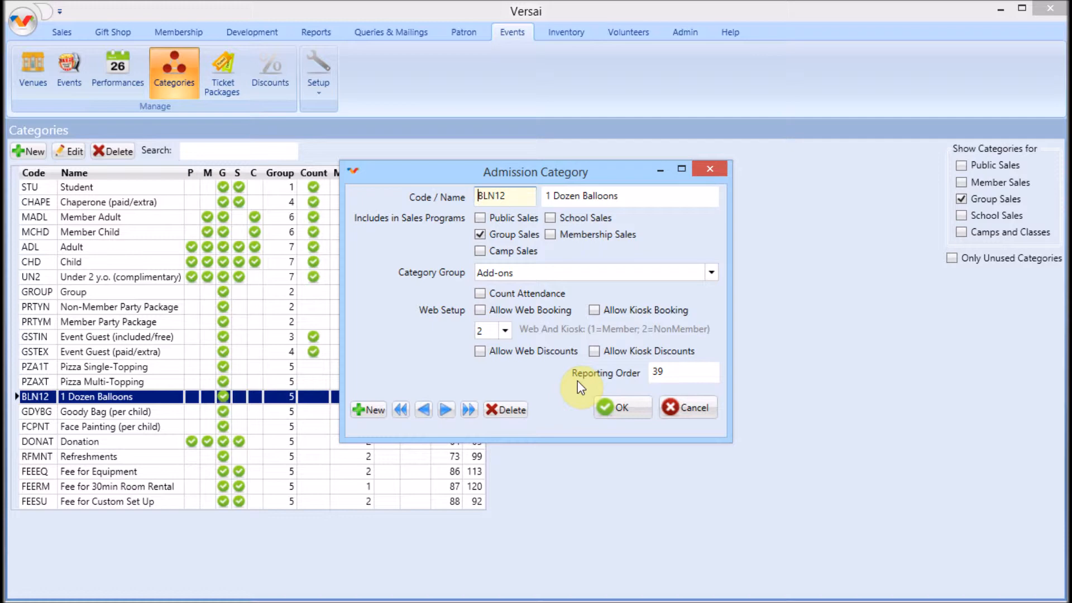
click(604, 405)
- List the group events and open the Explorer theme party event to go through its name and capacity
click(77, 69)
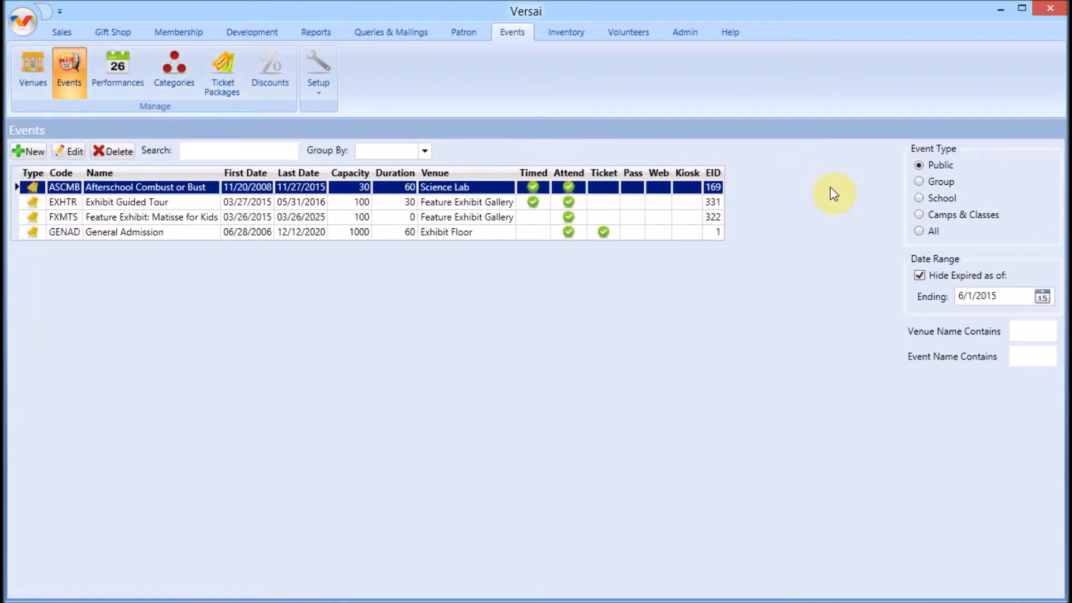
click(939, 183)
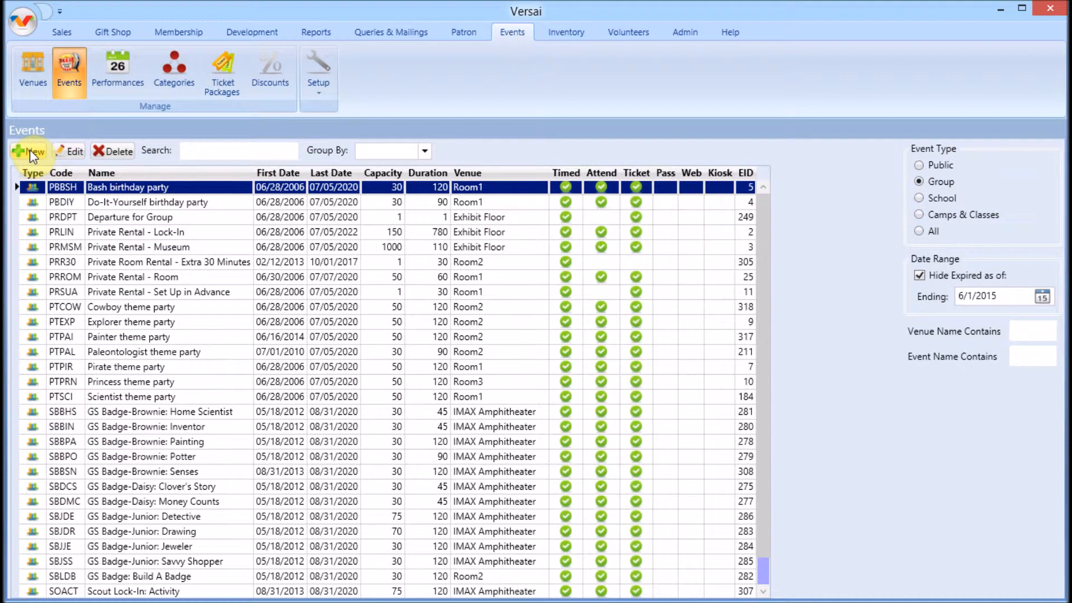
double_click(123, 321)
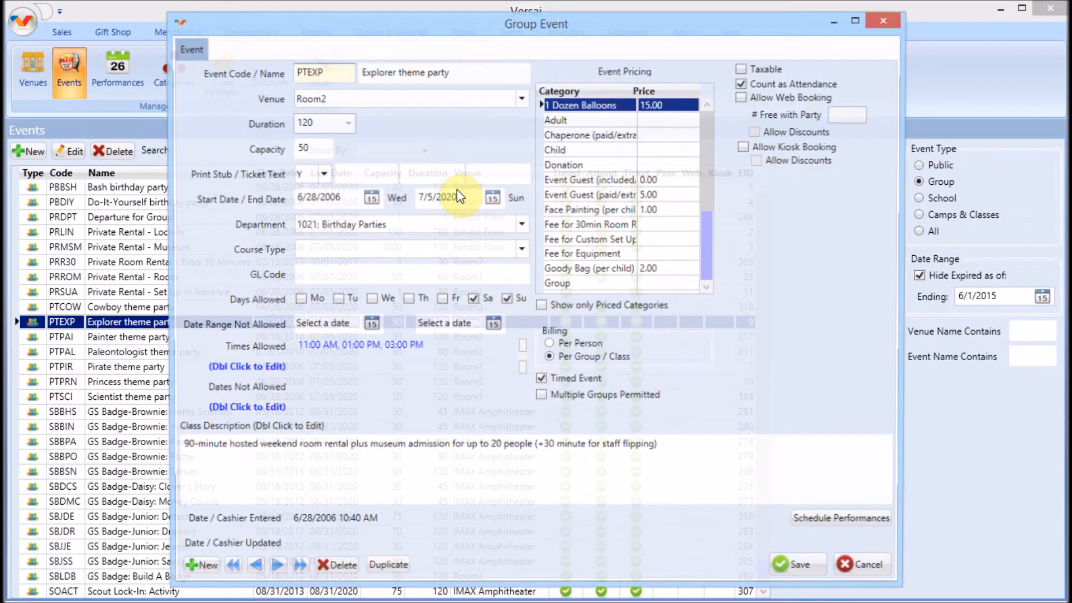
click(474, 73)
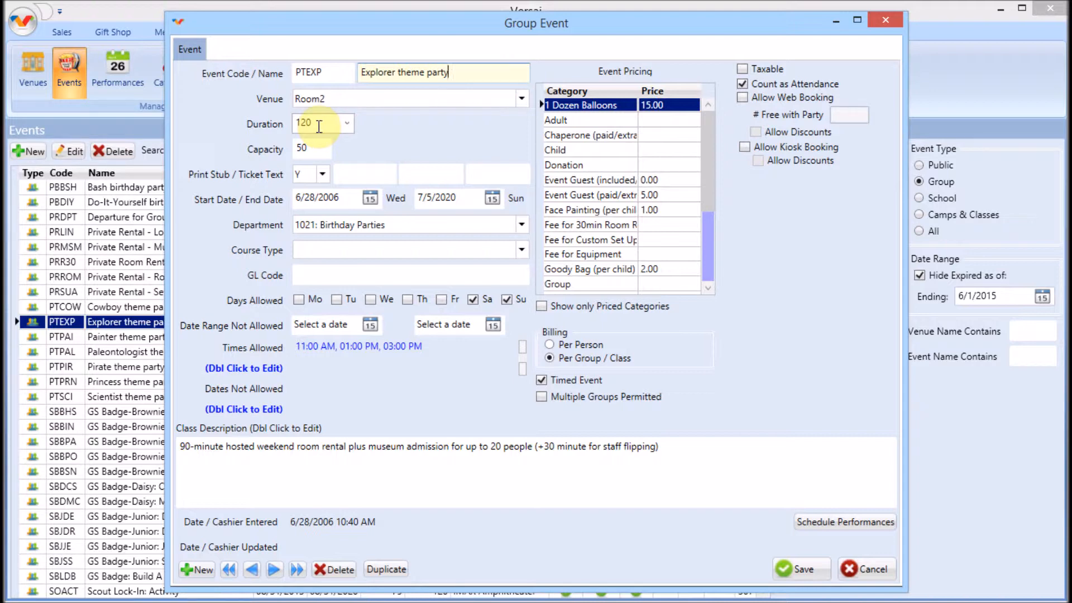
click(316, 148)
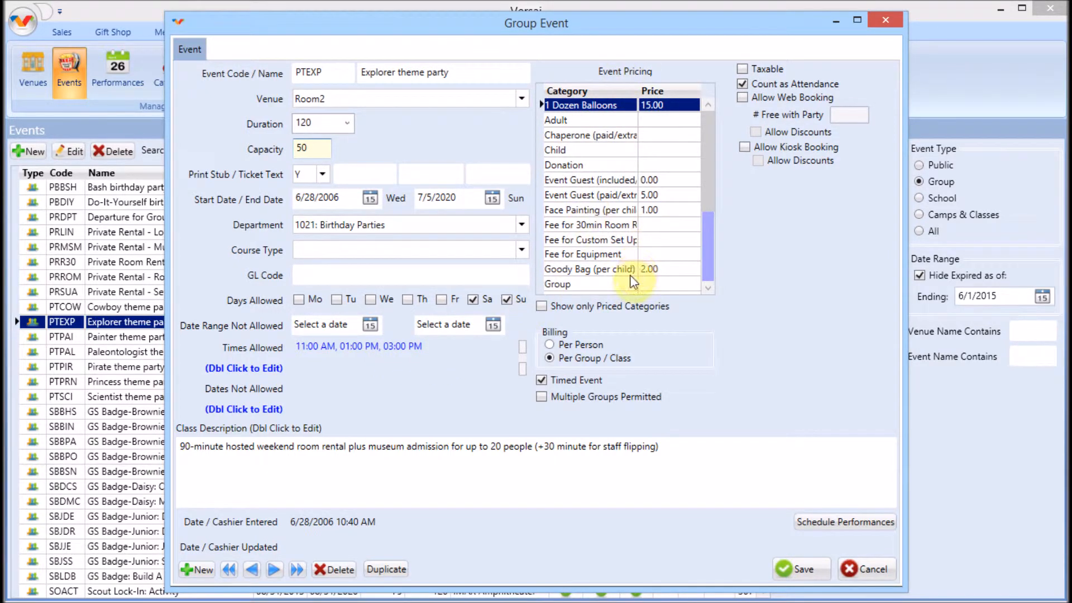
- Limit the event pricing list to priced categories, examine the Event Guest (included/free) price, and show all categories again
click(640, 305)
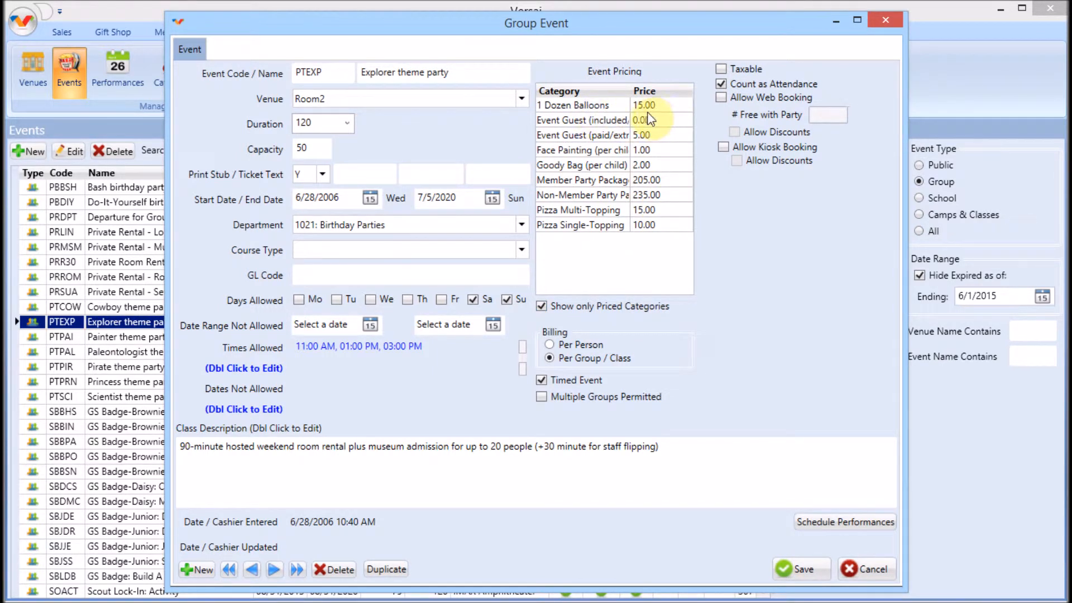
click(667, 120)
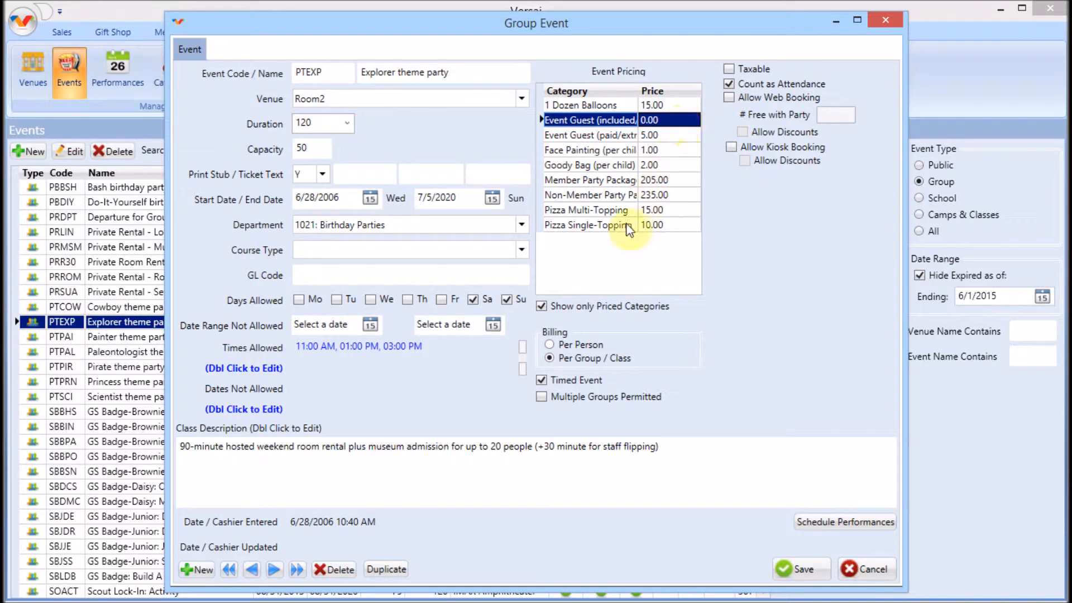
click(572, 305)
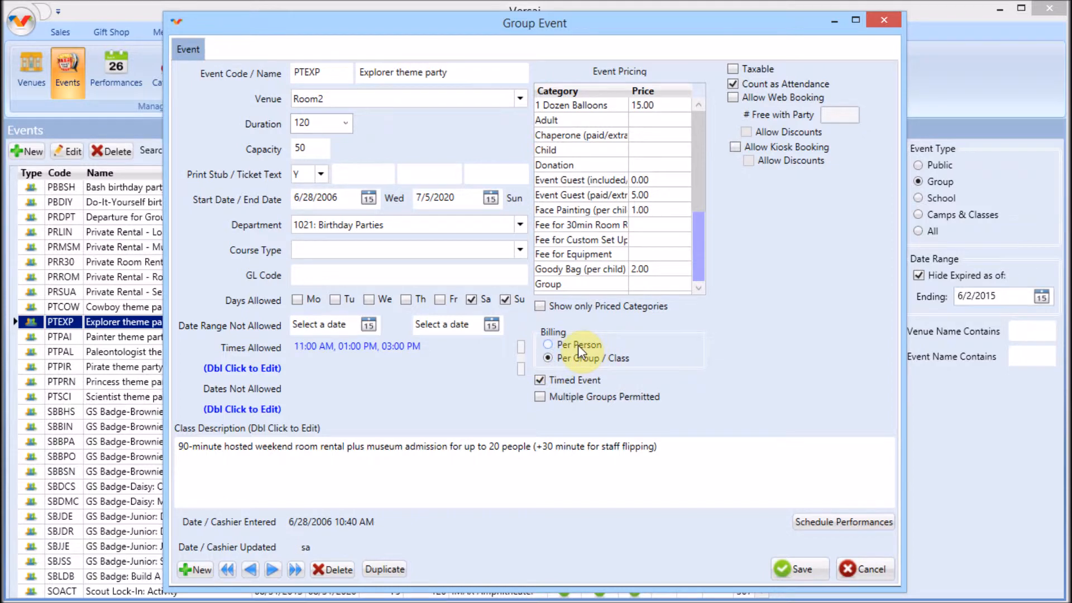
- Set the Explorer theme party's billing to Per Person, leave Count as Attendance enabled, and save the event
click(546, 346)
click(733, 83)
click(732, 82)
click(733, 83)
double_click(731, 447)
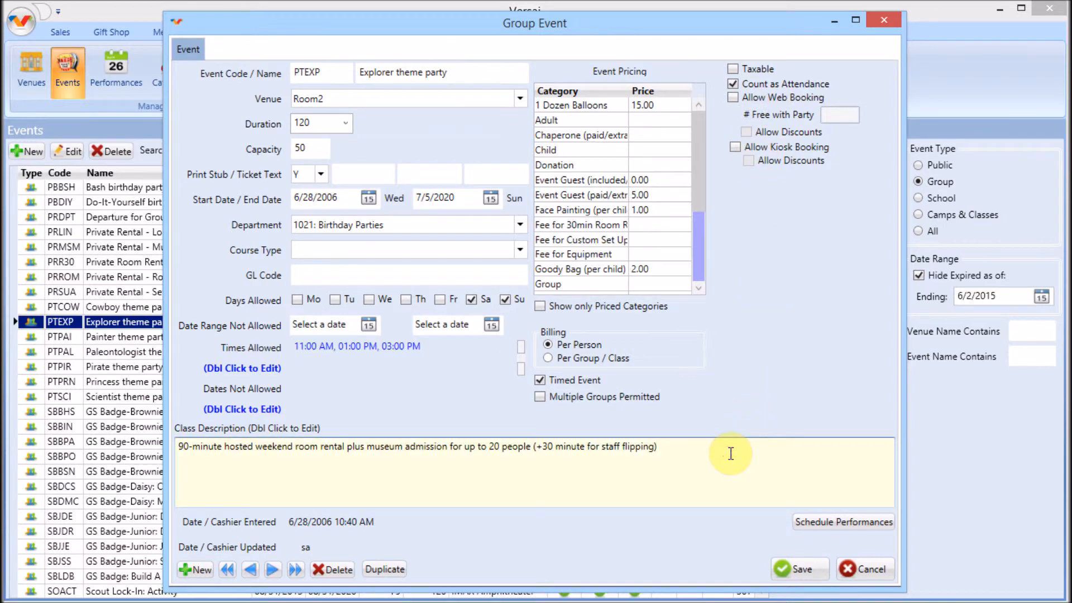
click(790, 564)
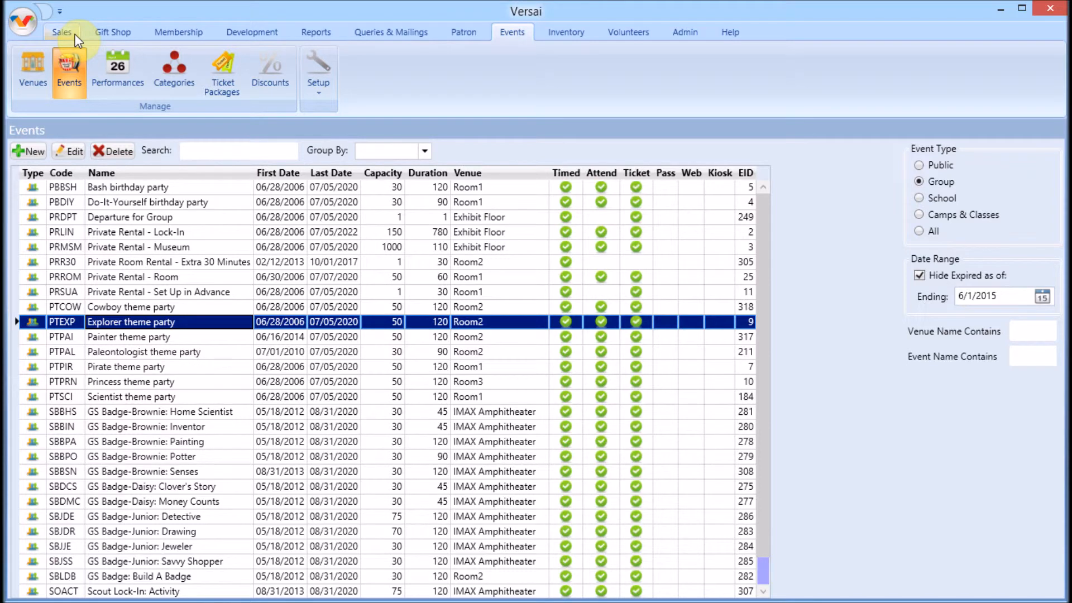
- Look up the Set Up A Group/School Event topic in the help manual's Events Tab chapter and close the manual
click(725, 35)
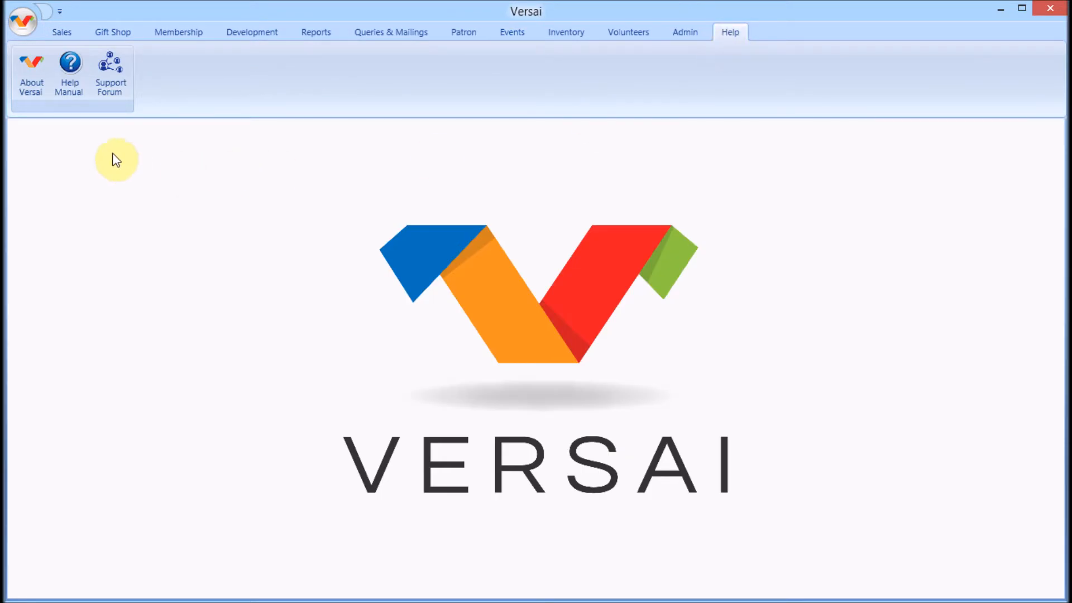
click(85, 79)
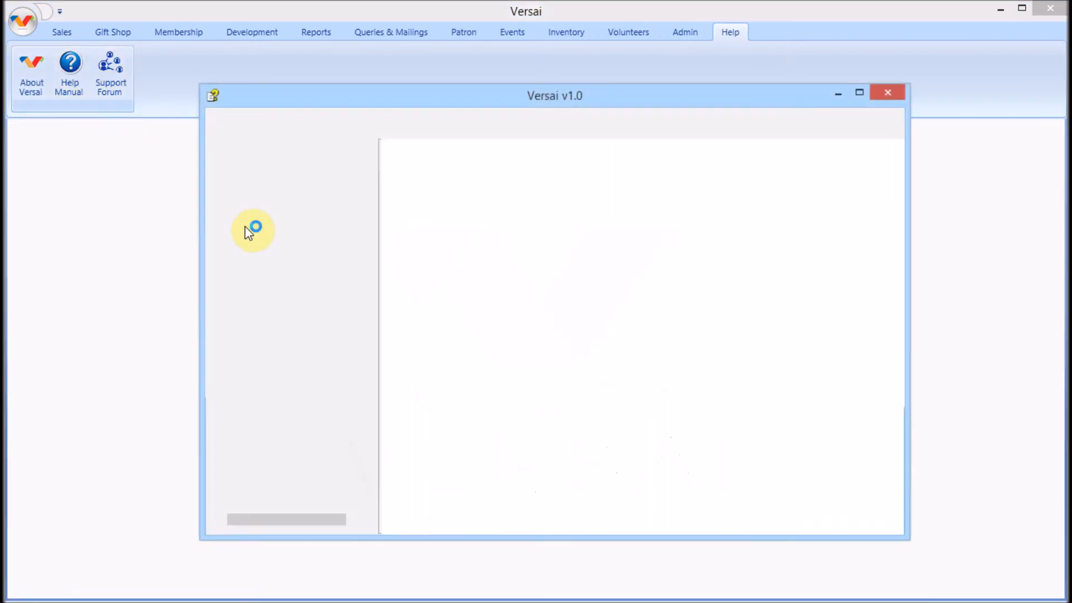
click(220, 216)
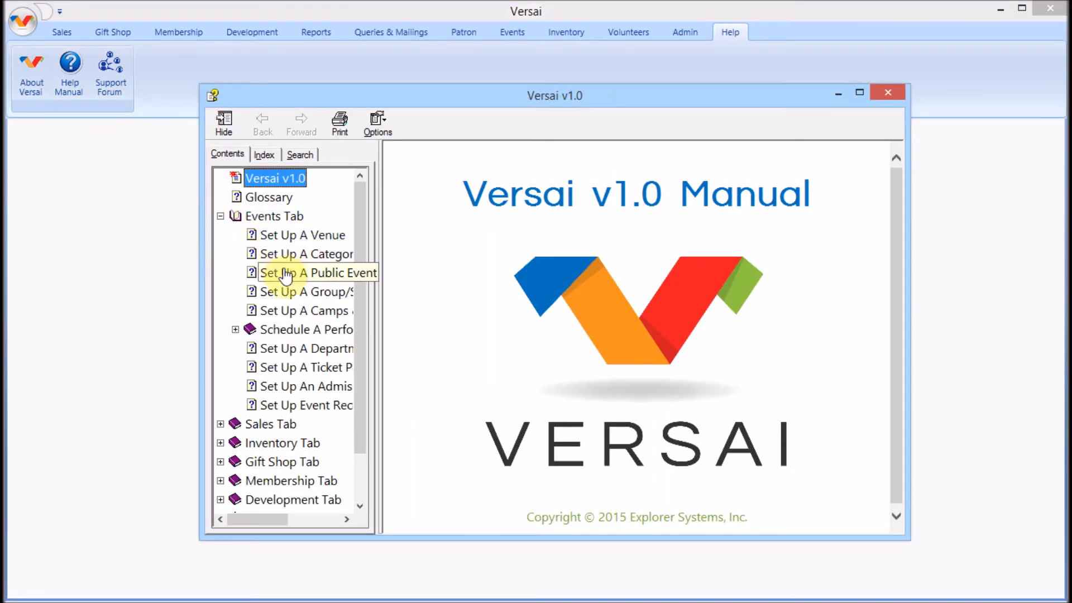
click(289, 293)
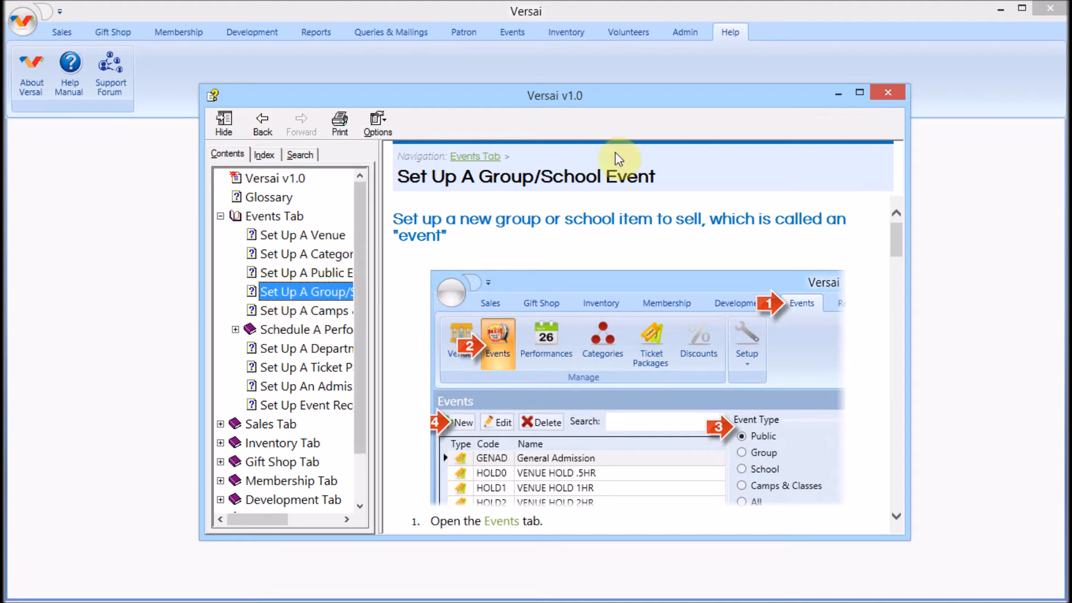
click(885, 95)
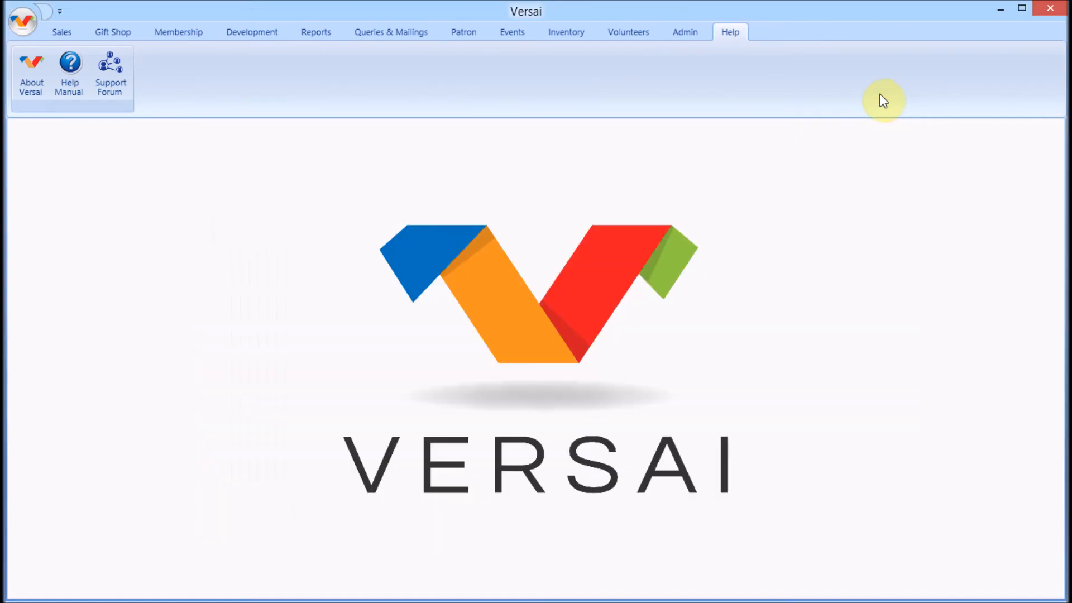